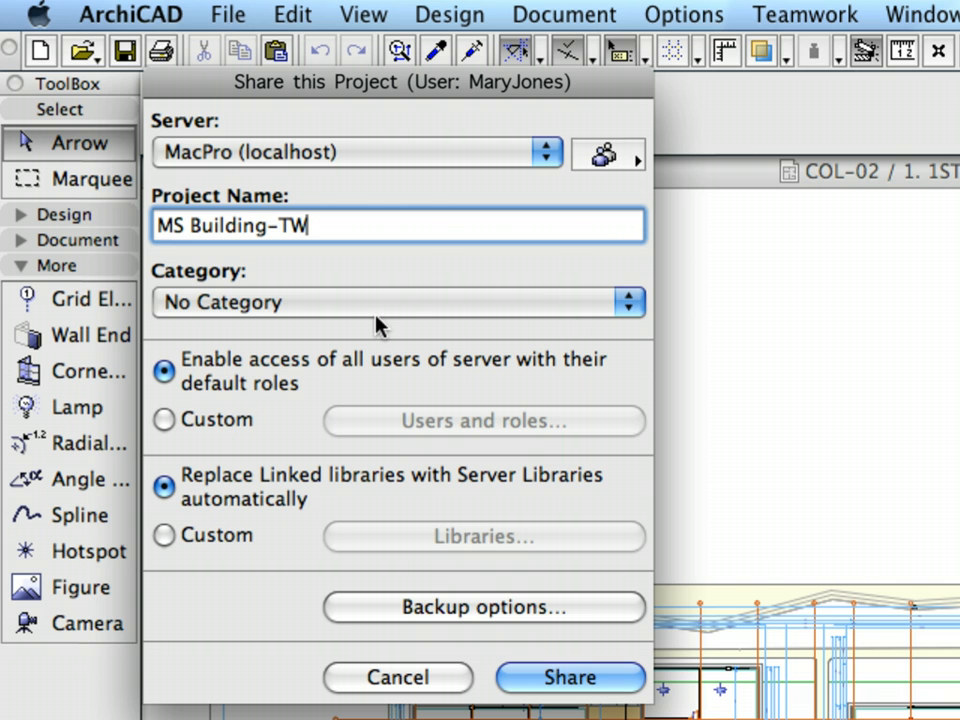
Step: Confirm the Share this Project dialog to share the project to the server
key(Return)
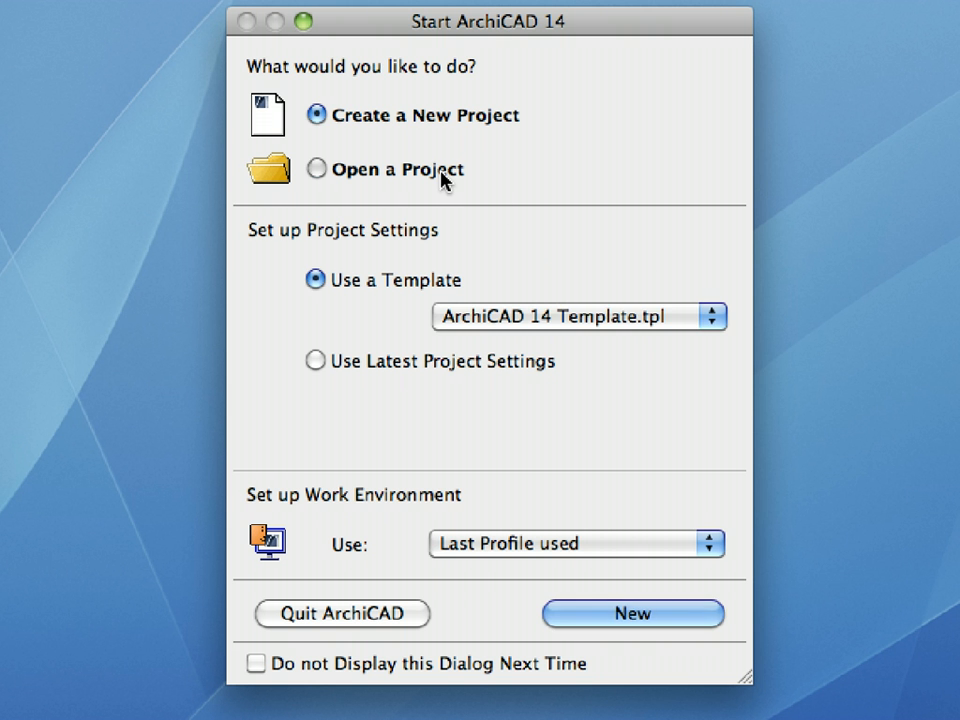
Step: Open the solo project COL_02.pln from the Chapter 01-05 folder
click(441, 178)
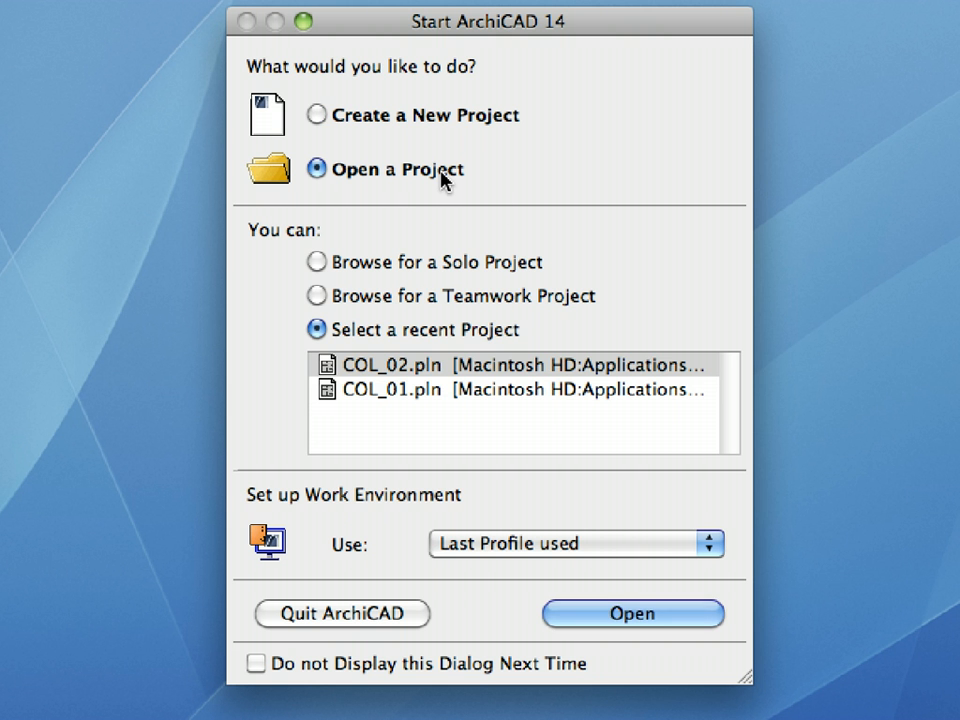
click(450, 264)
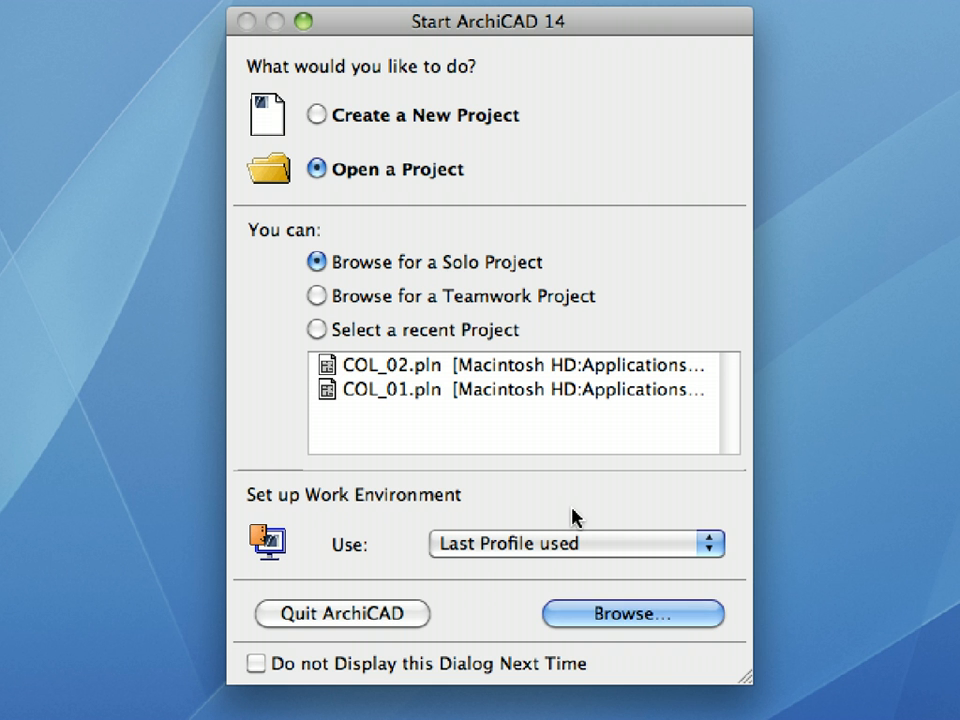
click(695, 617)
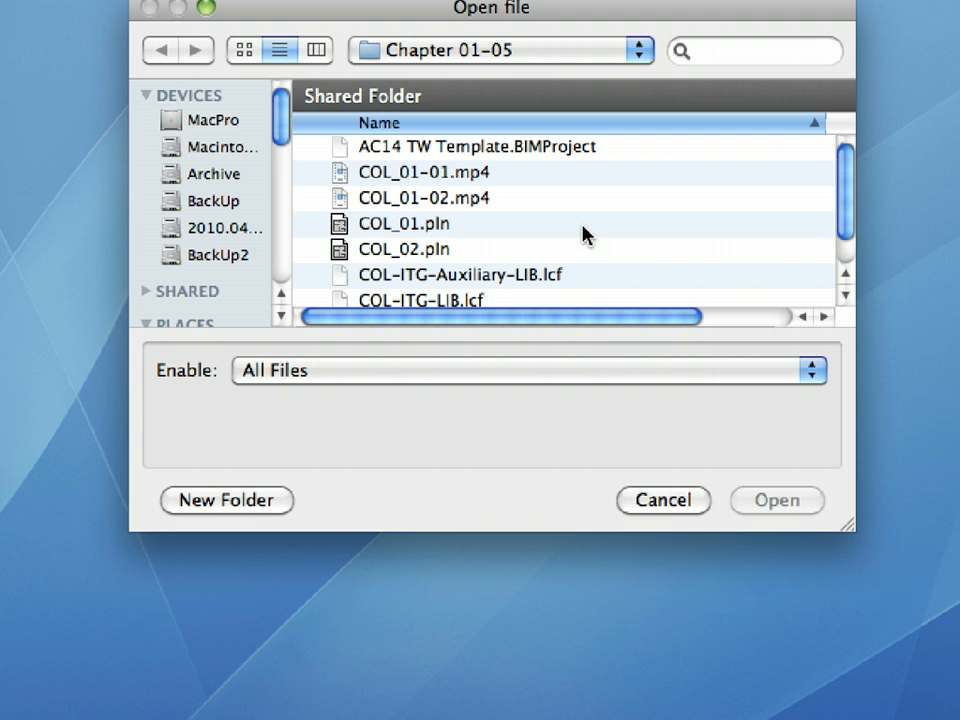
click(451, 255)
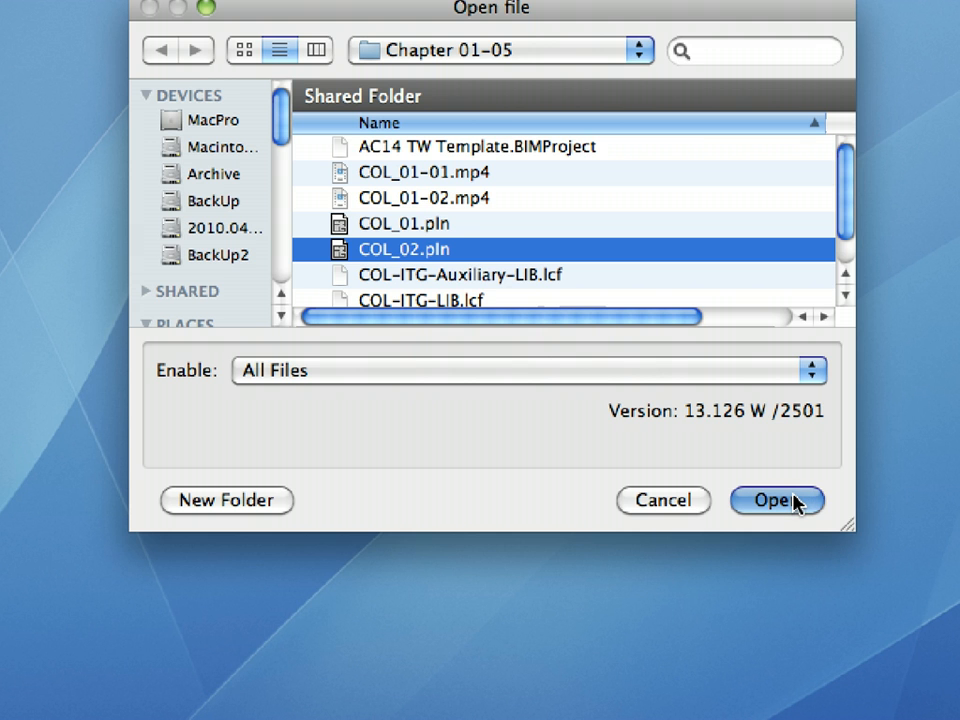
click(795, 500)
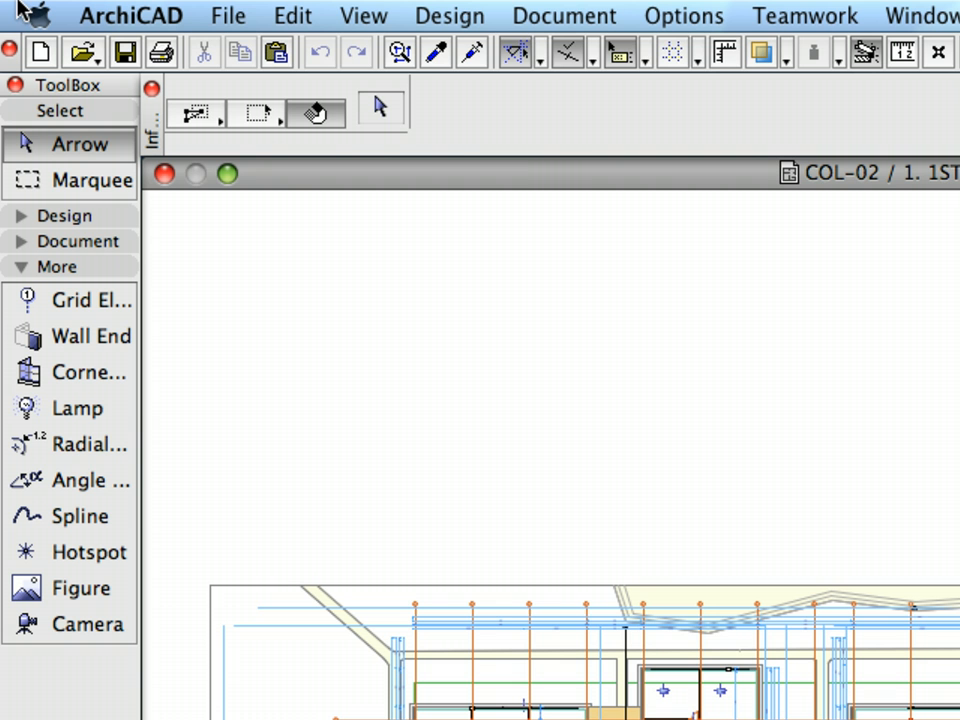
Step: Start sharing the project to a BIM Server via File > New > Share
click(229, 16)
mouse_move(245, 56)
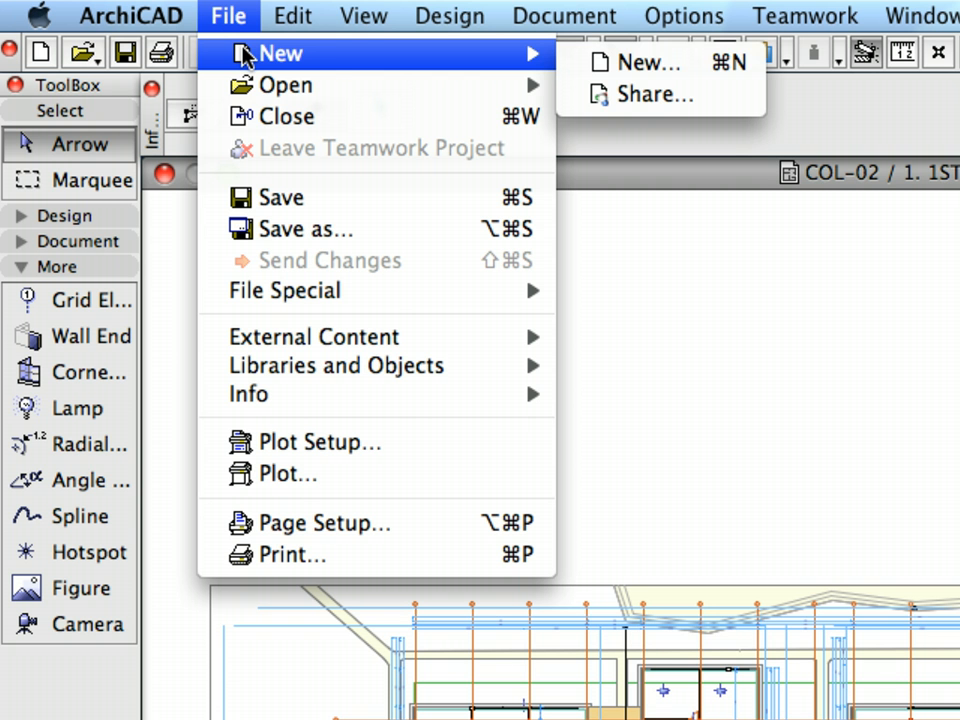
click(710, 104)
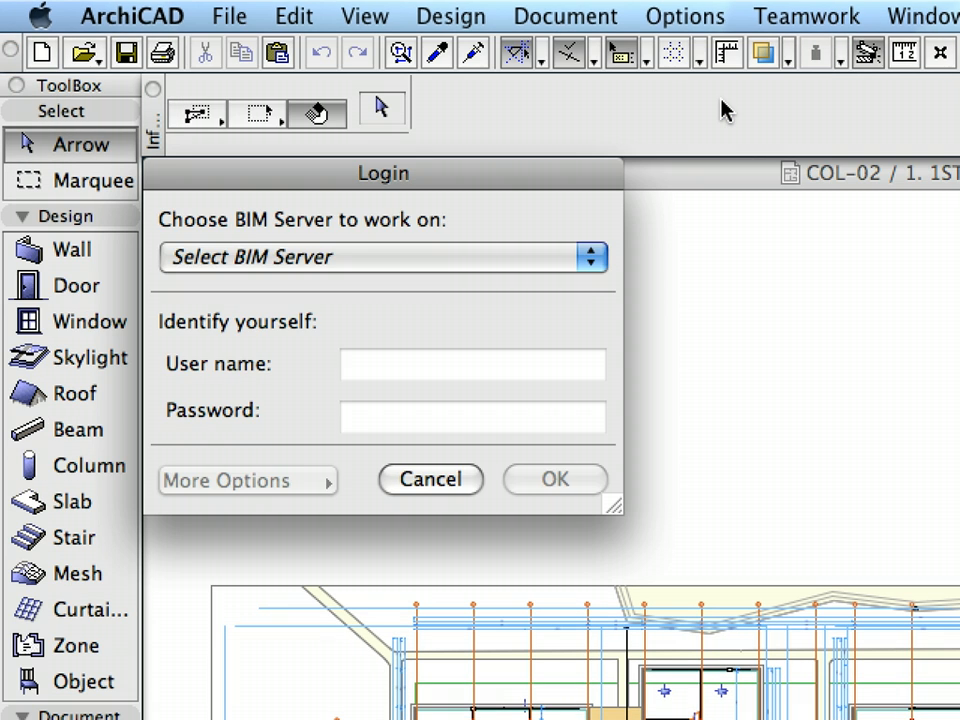
Step: Log in to the MacPro.local BIM Server with the user's name and password
click(519, 260)
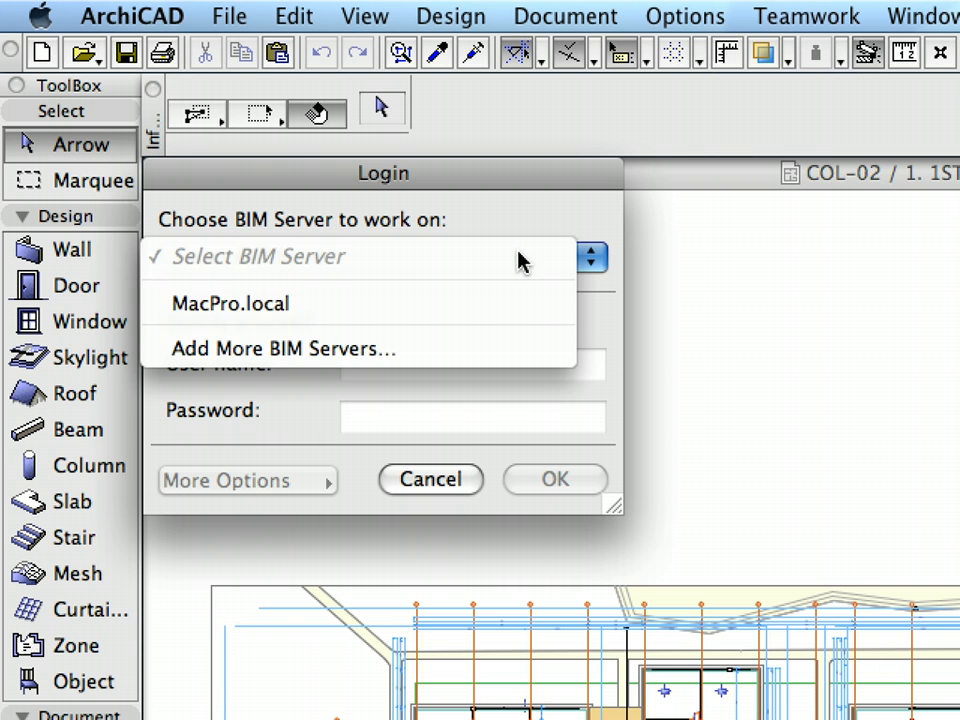
click(497, 303)
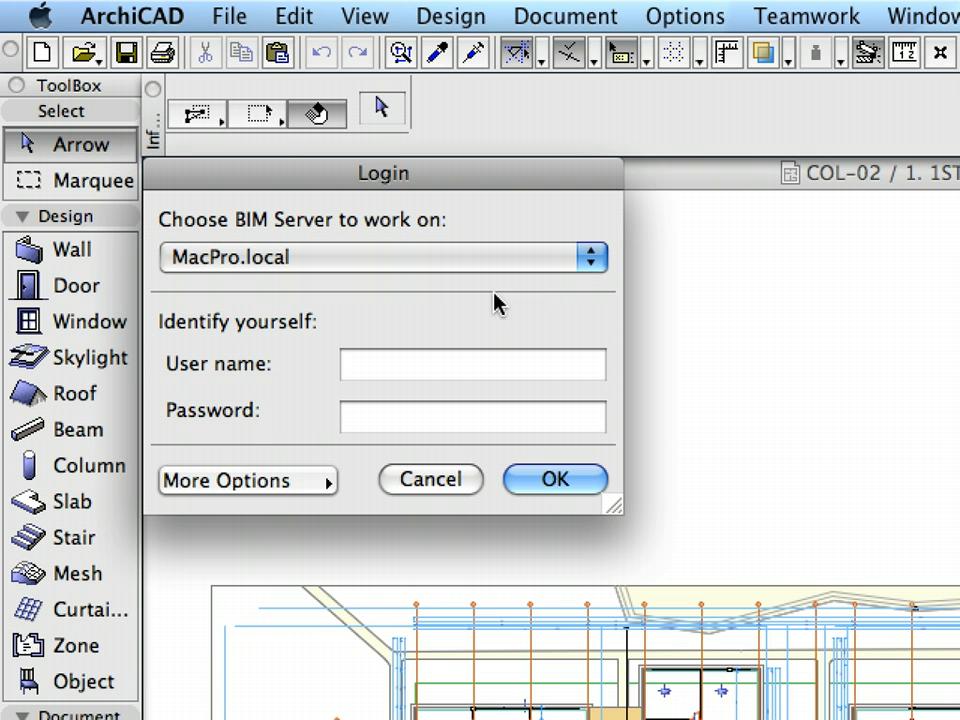
click(455, 362)
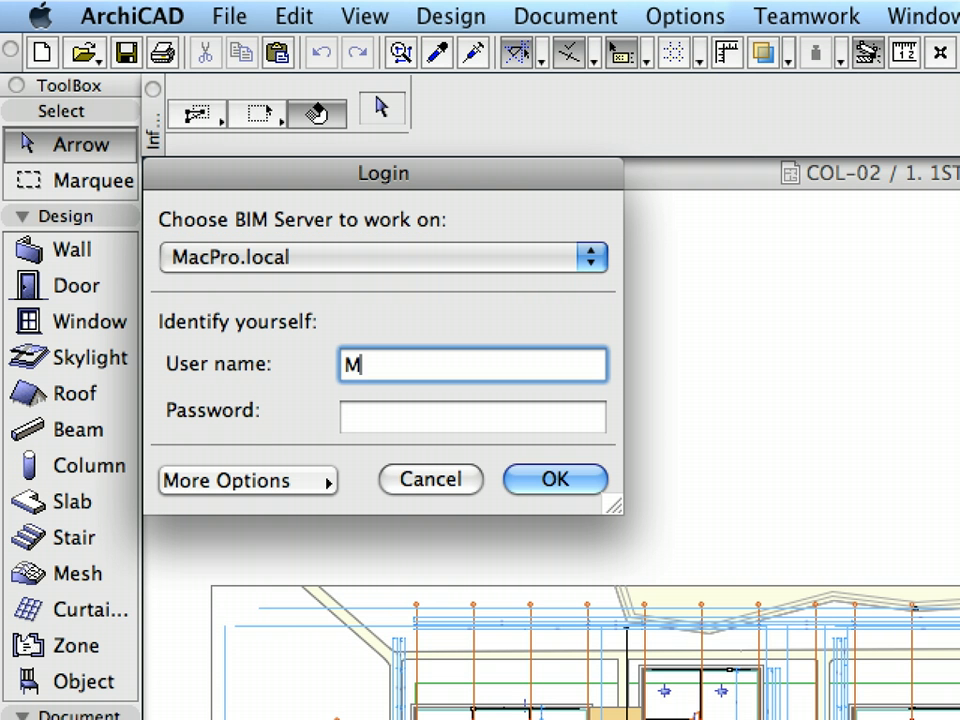
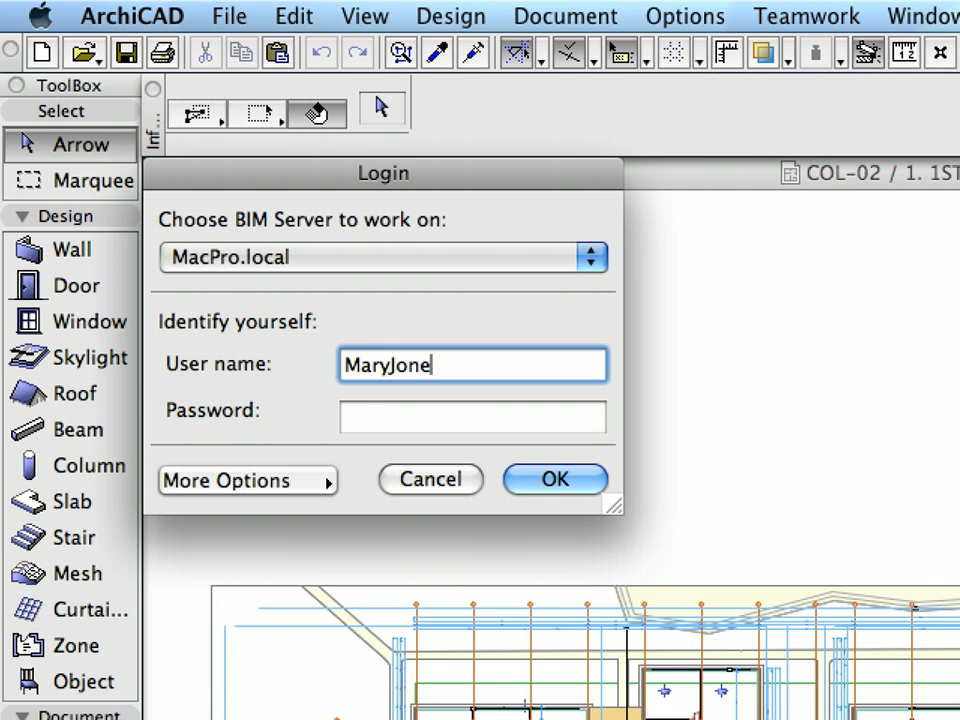
key(Tab)
text(*************)
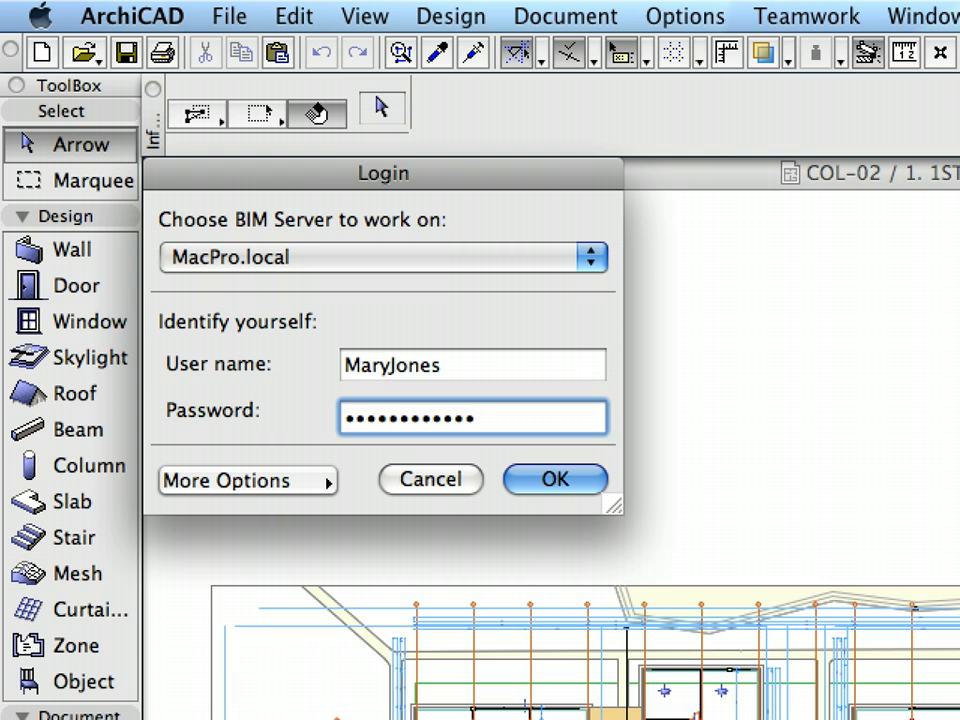
click(572, 482)
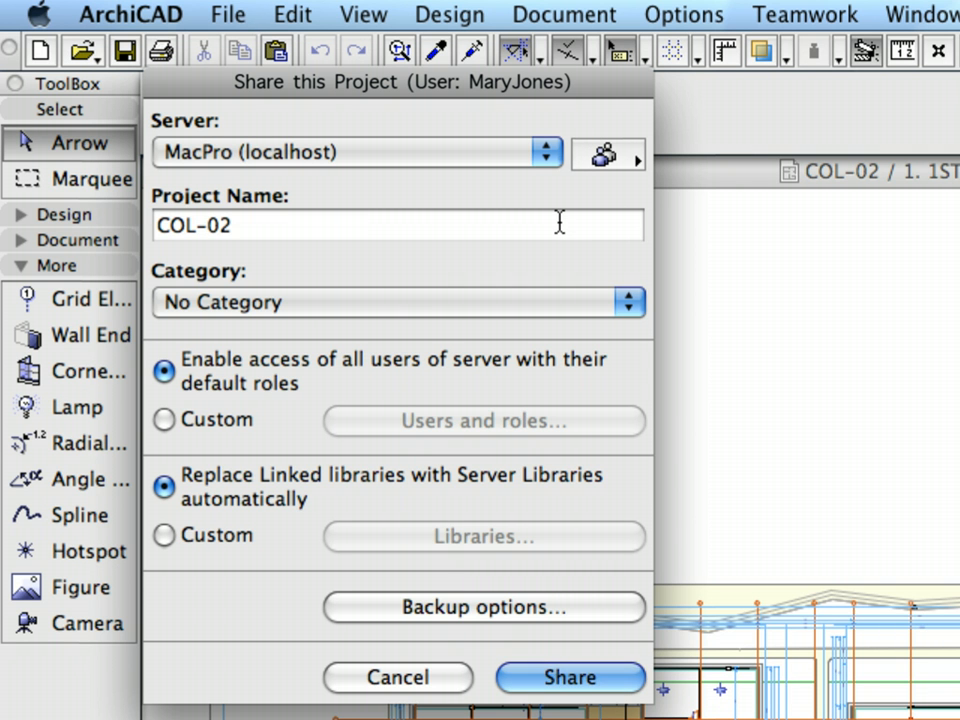
Step: Rename the project from COL-02 to 'MS Building-TW' and begin a new project category
drag(559, 221, 126, 212)
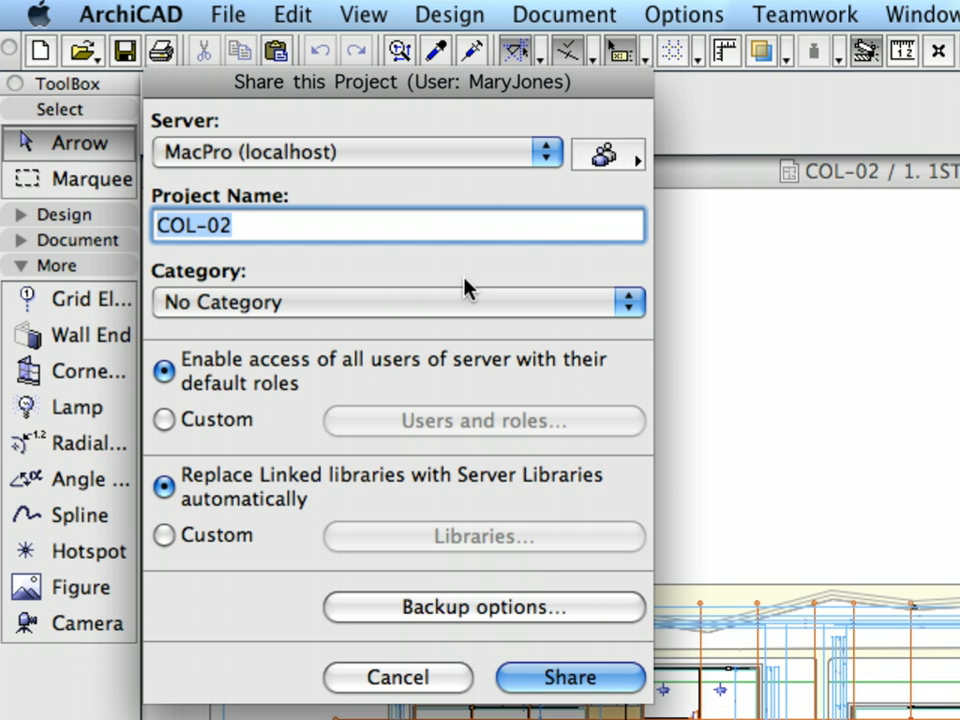
text(MS B)
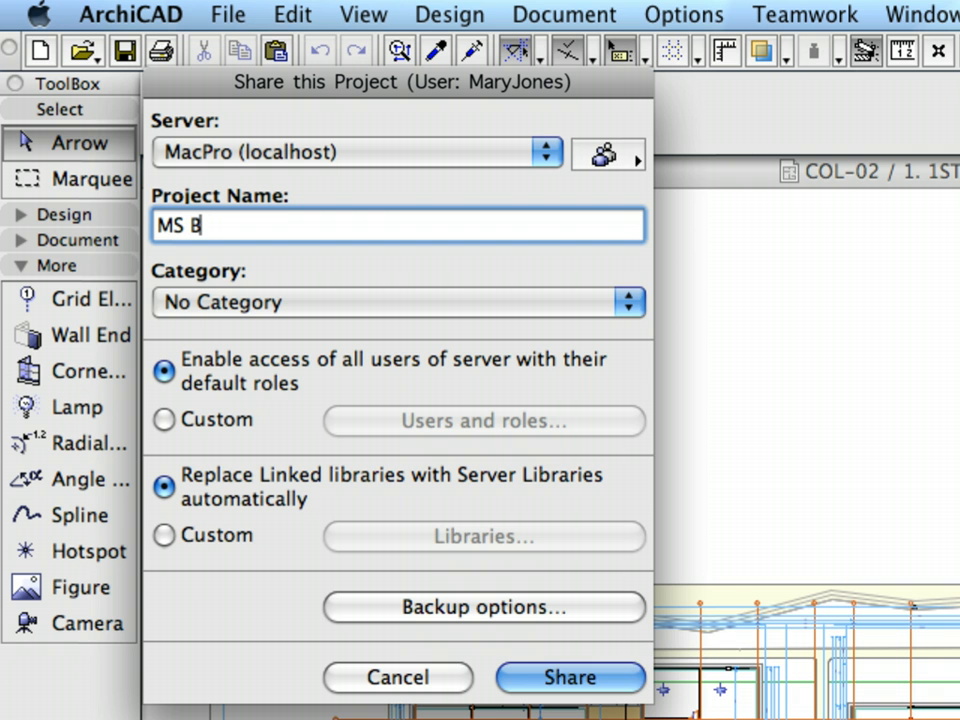
text(uildi)
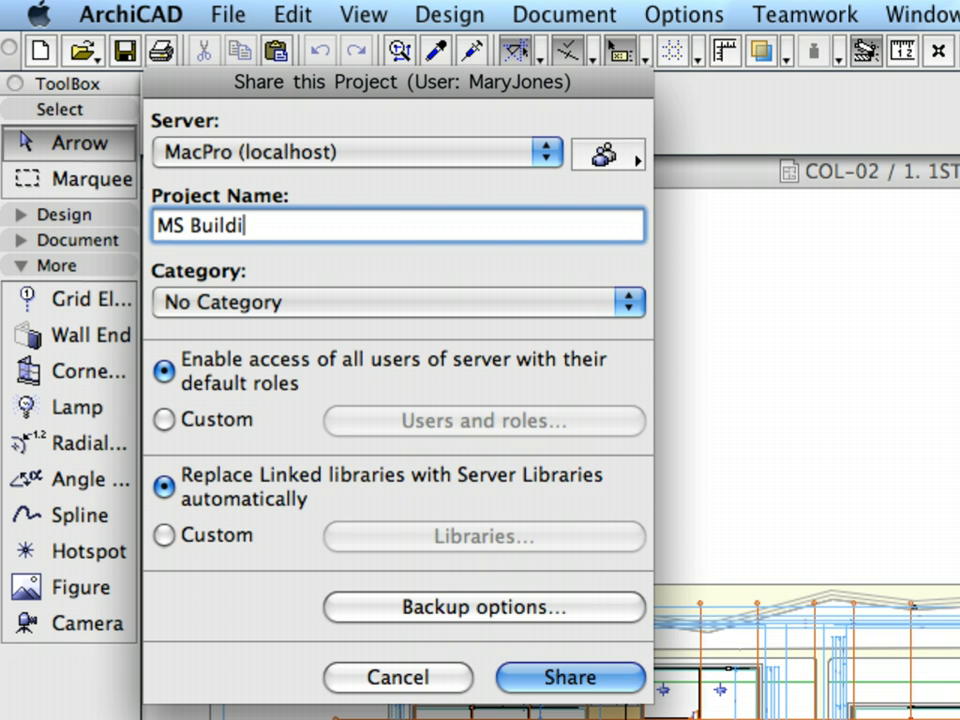
text(ng-TW)
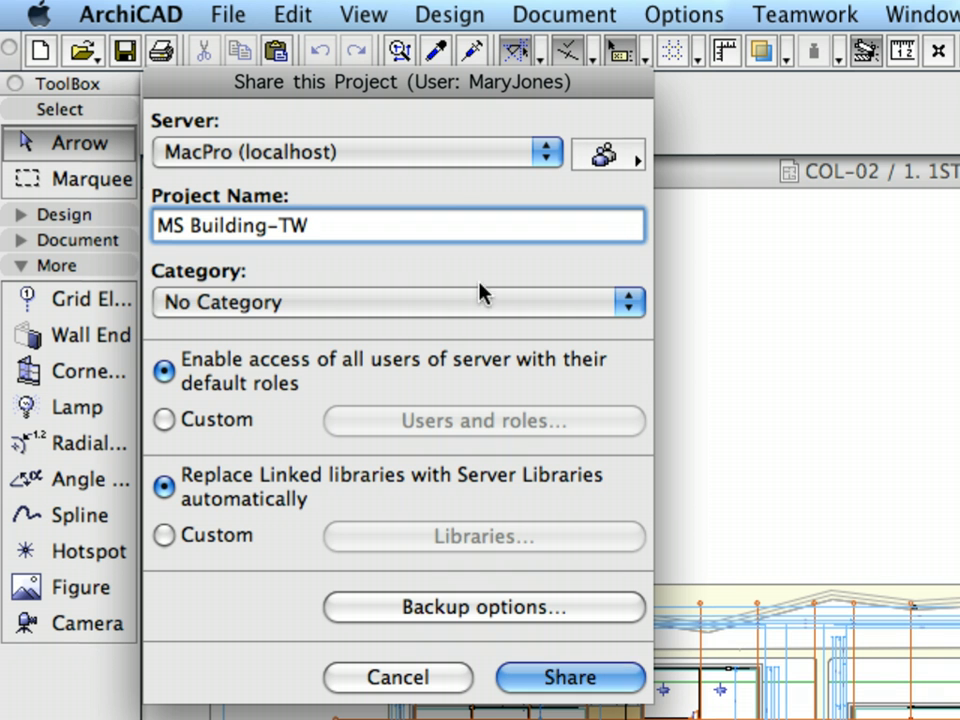
click(356, 304)
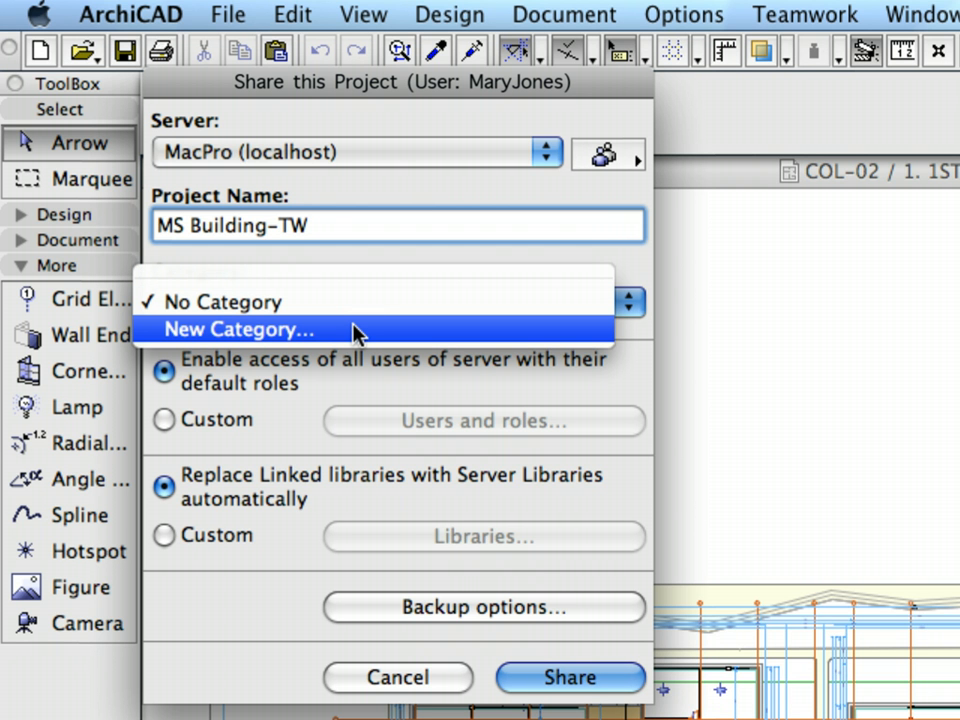
click(356, 330)
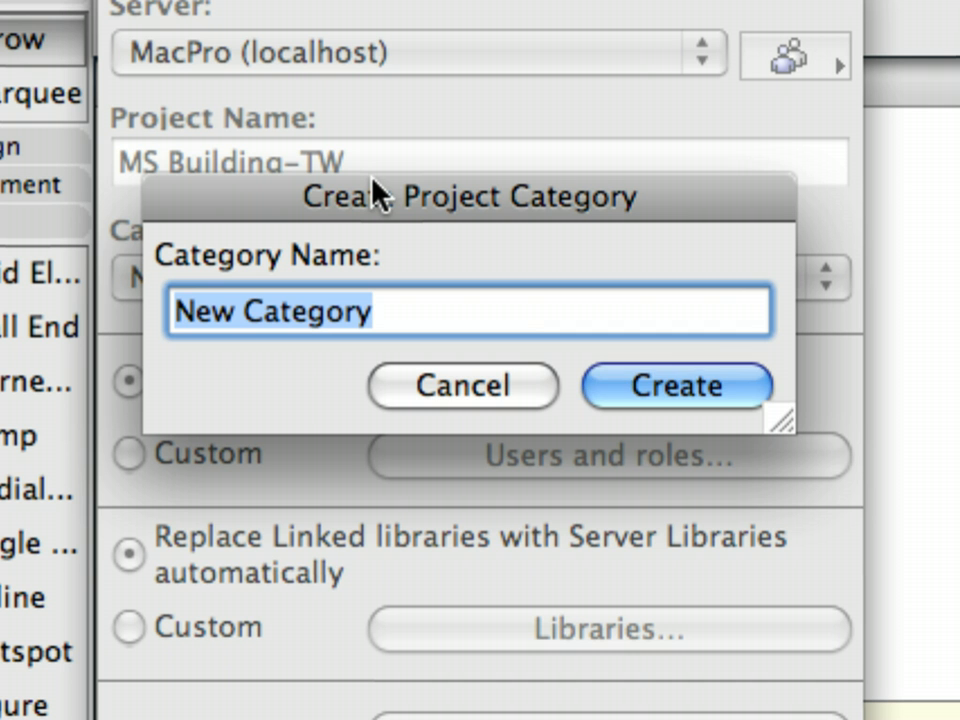
Step: Create the category 'Construction Documentation' and assign it to the project
text(Constru)
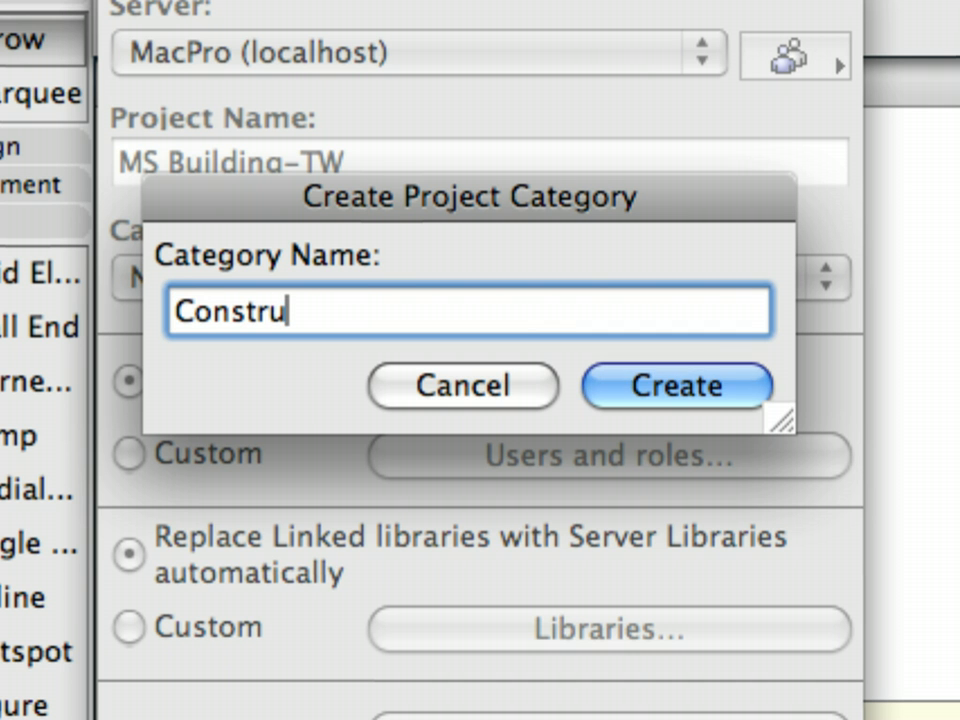
text(ction Documentatio)
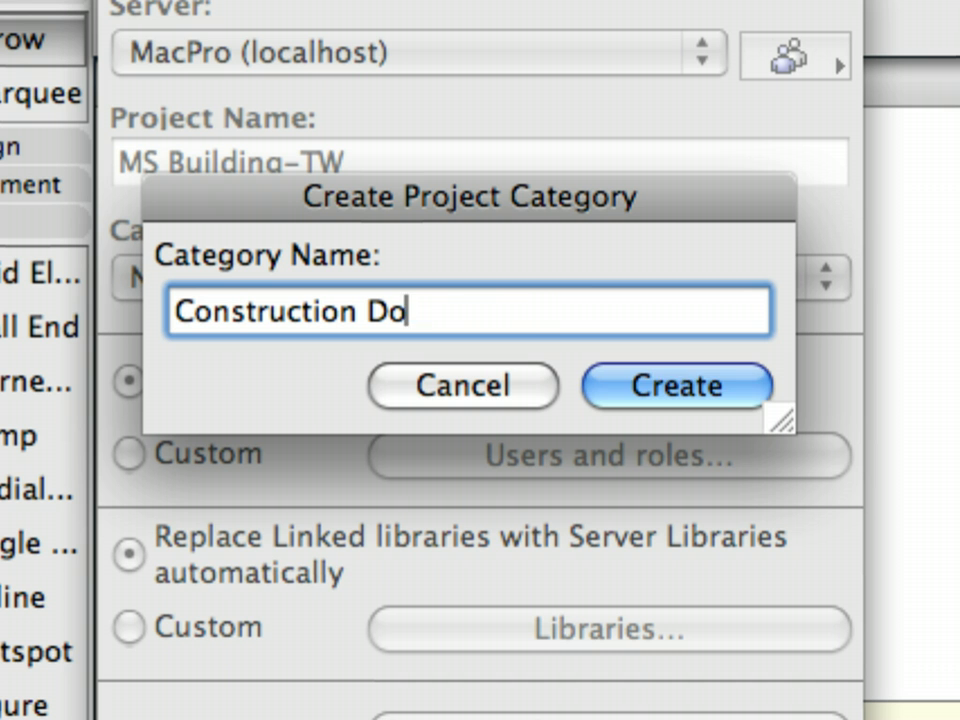
text(n)
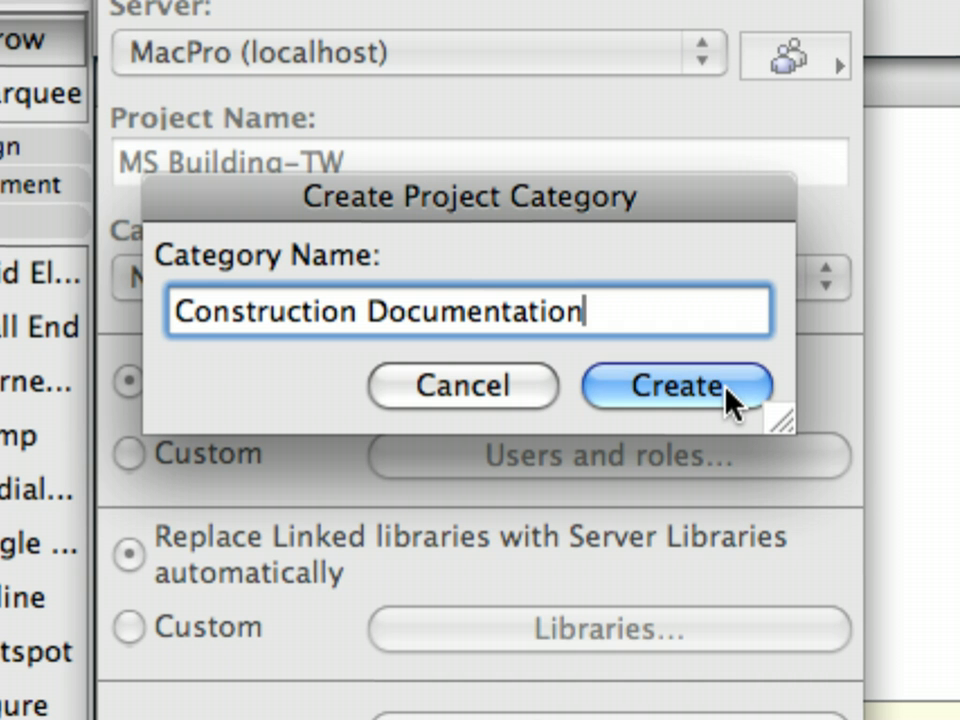
click(724, 396)
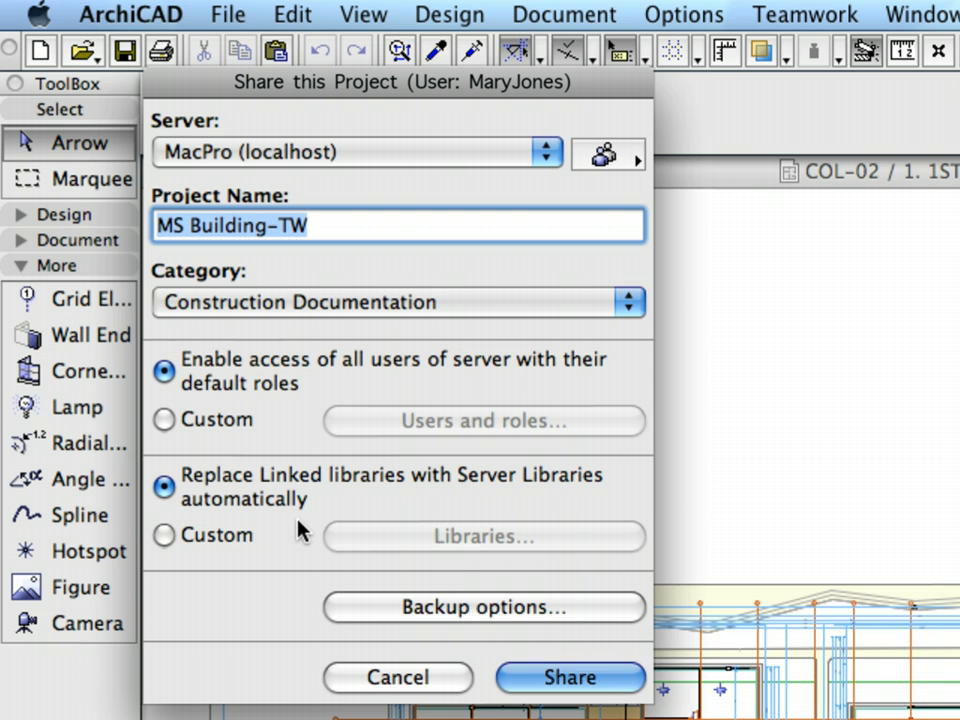
click(553, 612)
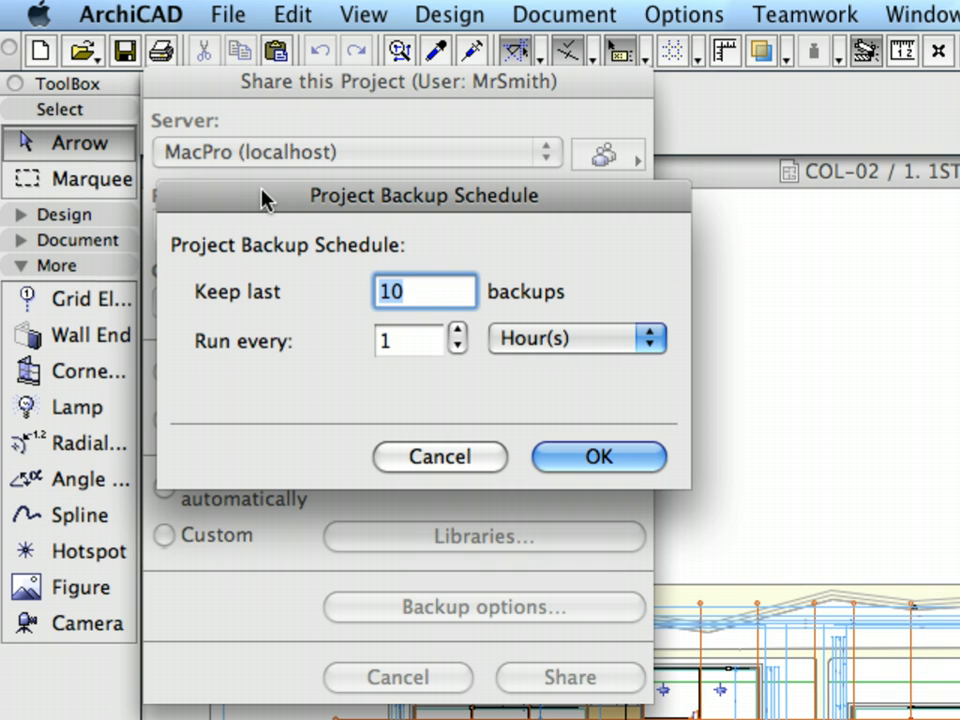
drag(412, 345, 336, 332)
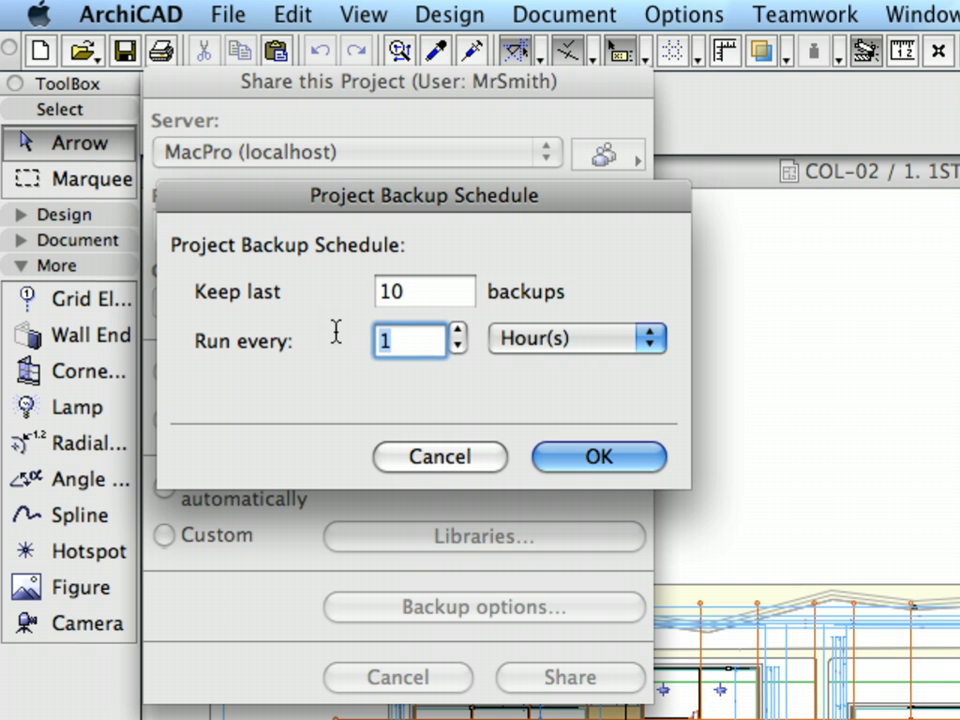
click(605, 338)
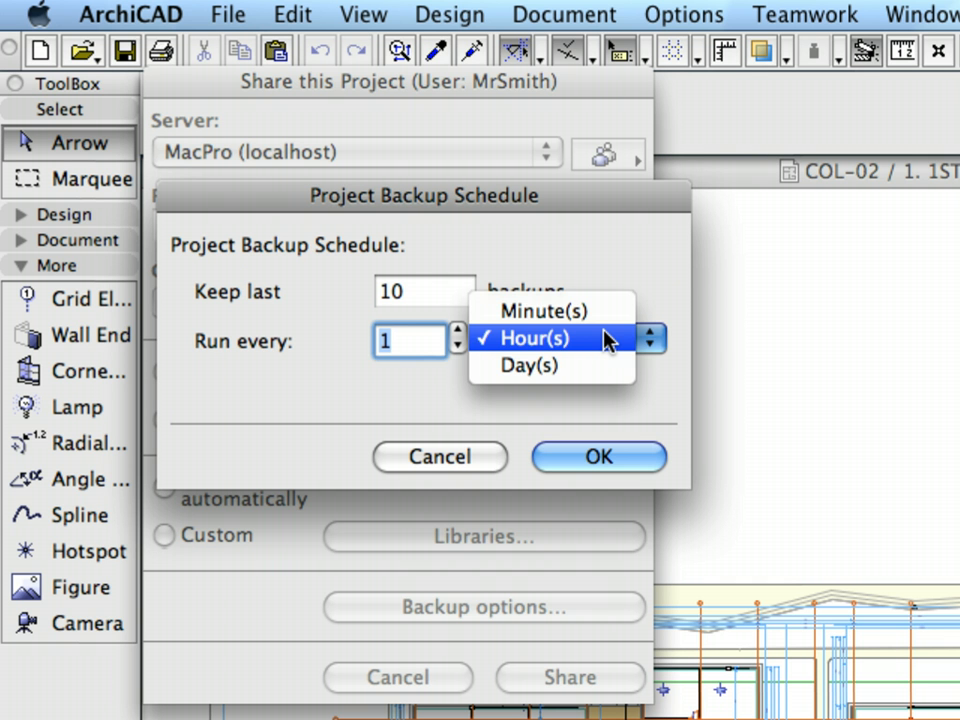
click(606, 339)
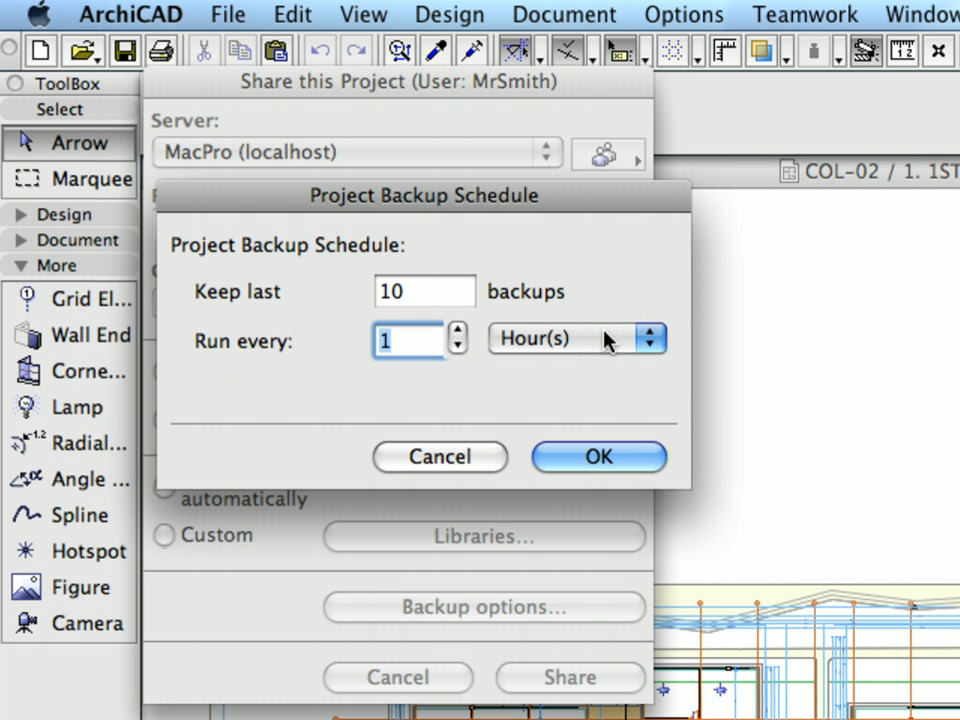
click(480, 466)
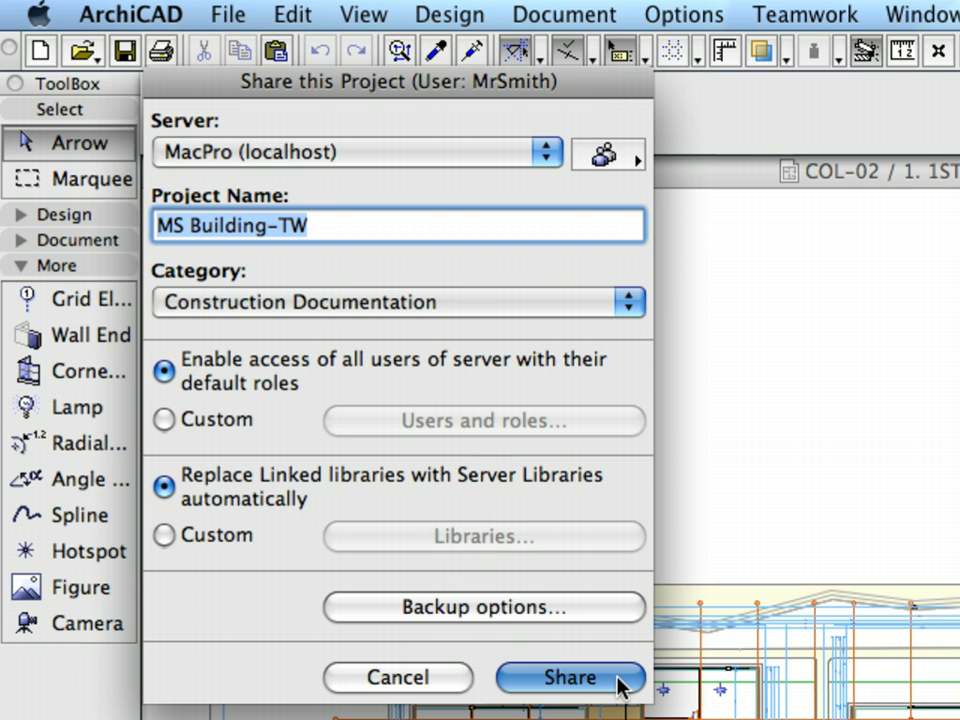
Step: Share MS Building-TW to the MacPro BIM Server and upload the project data
click(617, 683)
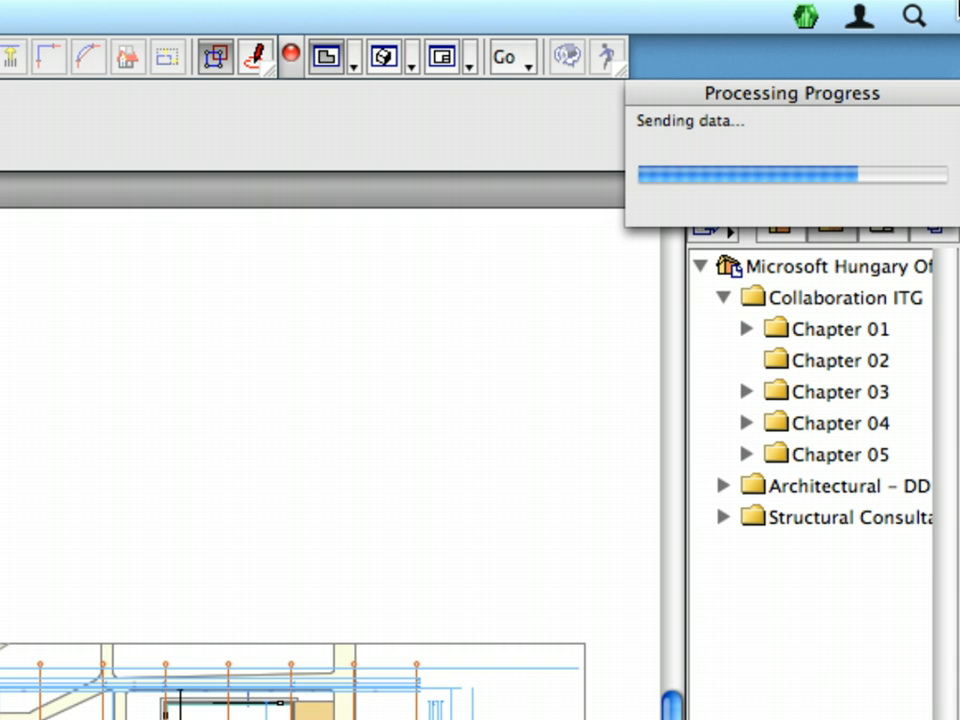